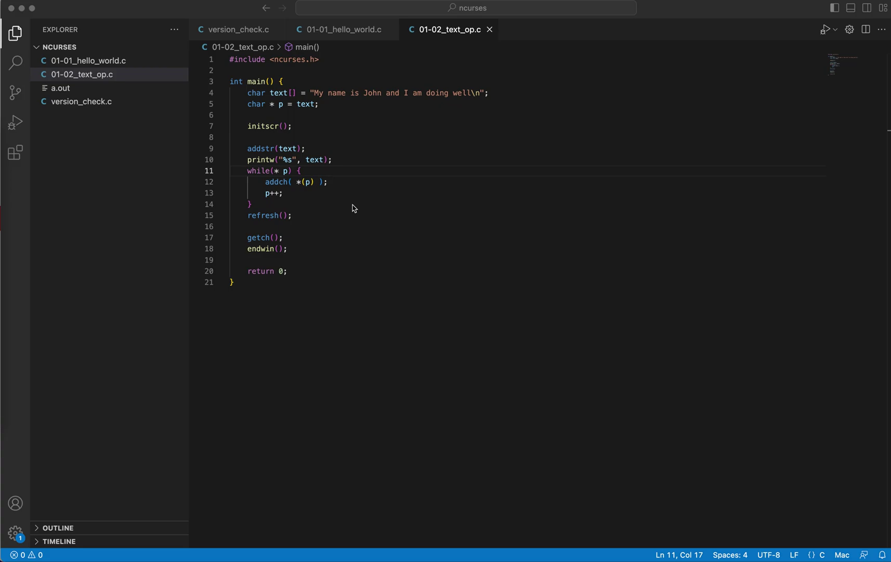
Delete the space between the asterisk and p in line 11's condition, giving while(*p).
left_click(284, 172)
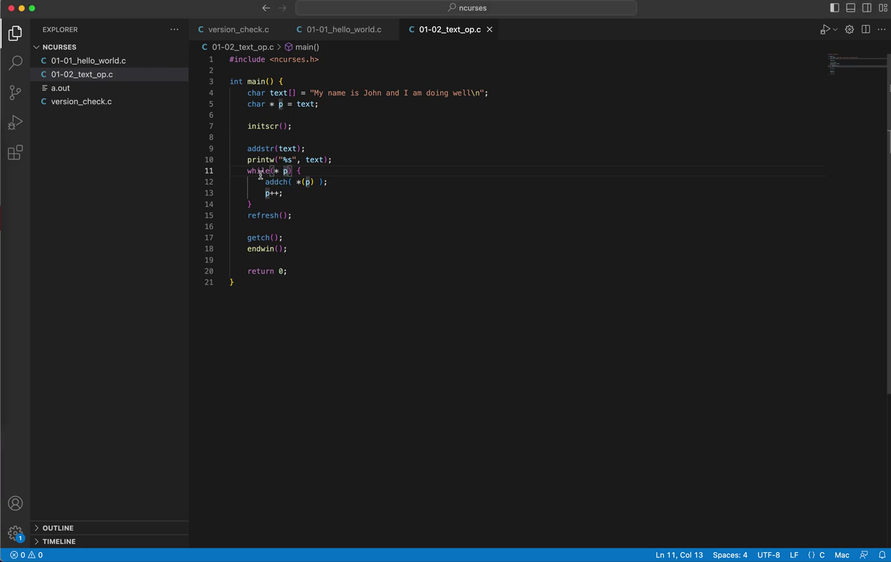
key("Left")
key("Right")
key("Left")
key("Left")
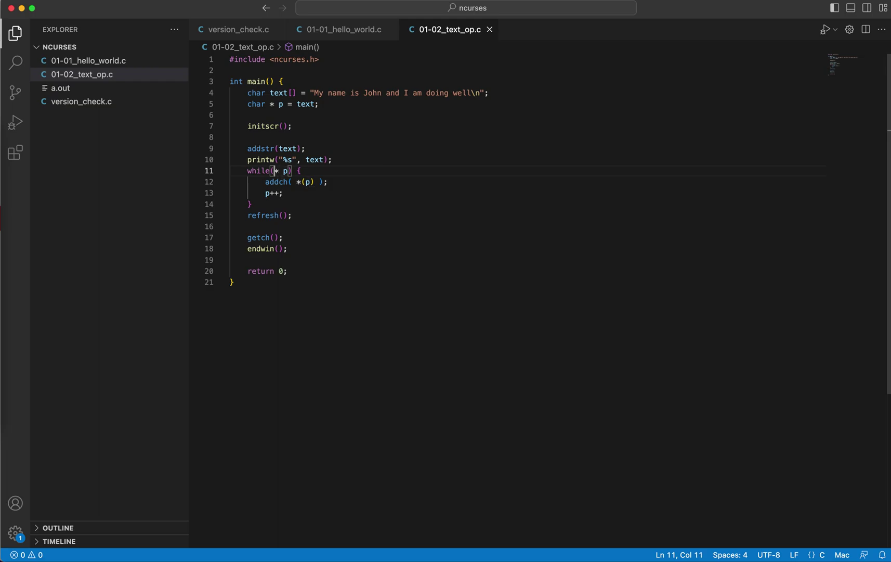
key("Right")
key("Left")
left_click_drag(274, 170, 288, 170)
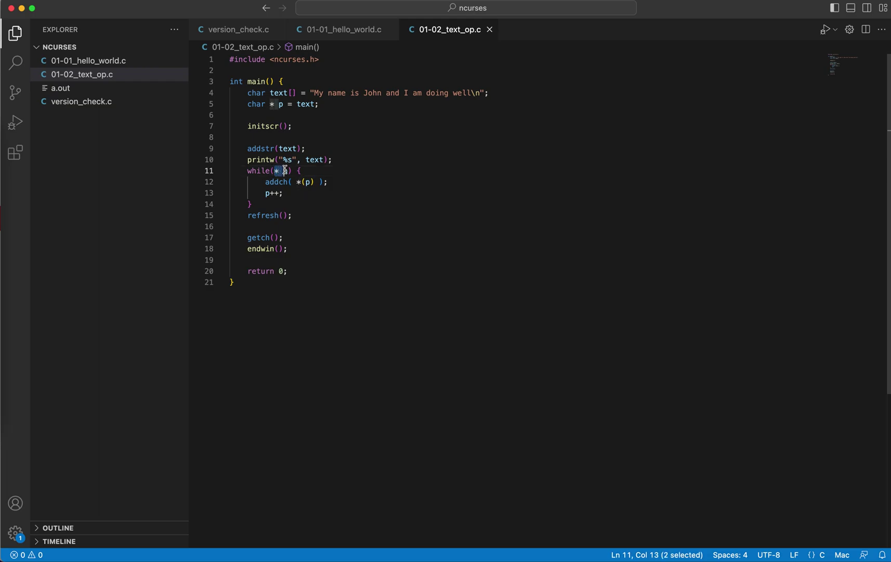
left_click(280, 171)
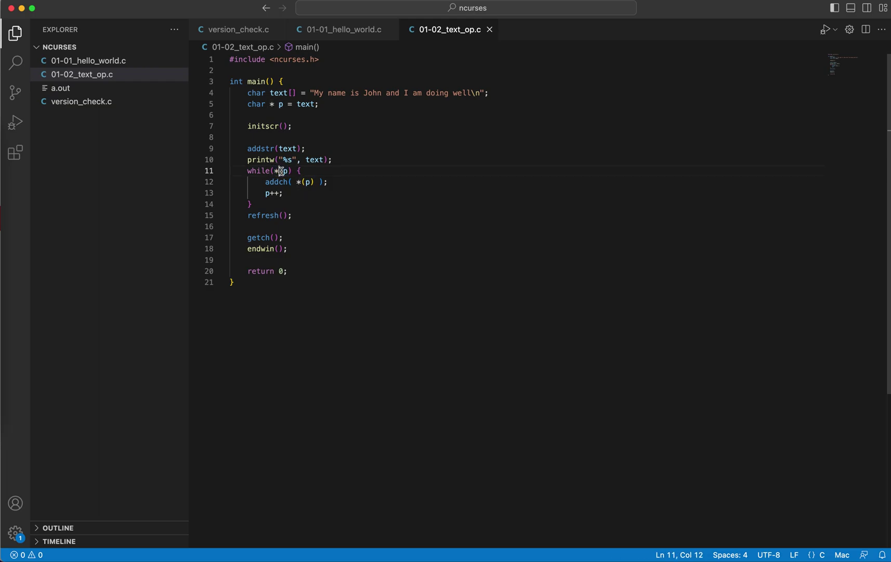
key("Right")
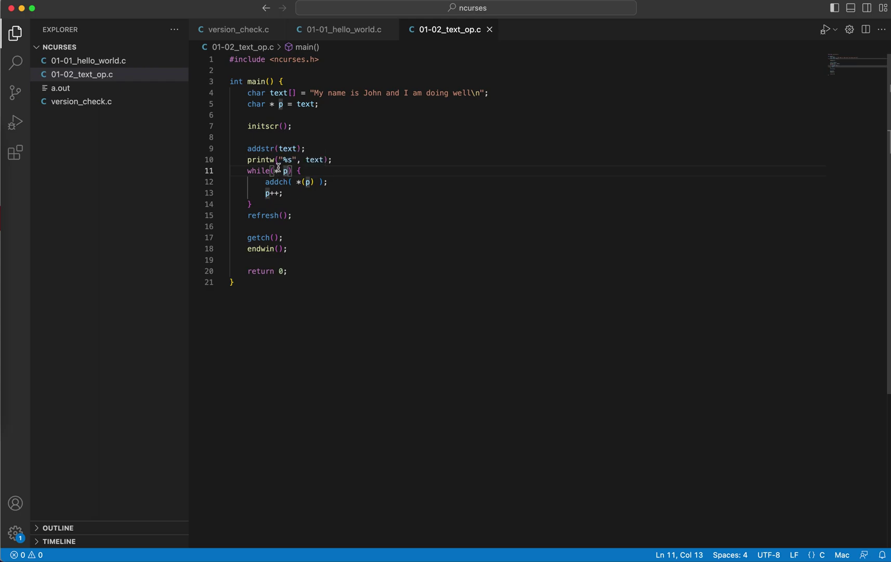
left_click_drag(278, 170, 275, 171)
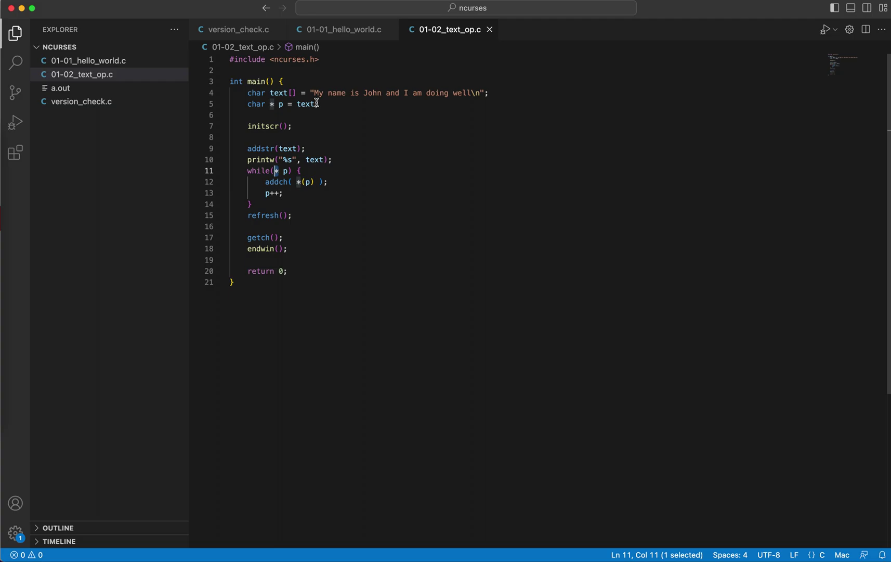
left_click(279, 171)
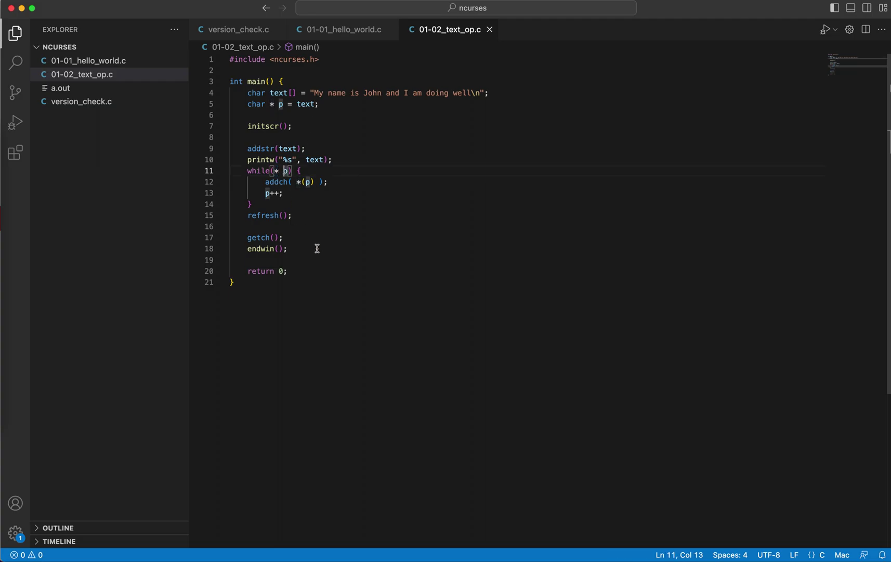
key("BackSpace")
Wrap p in parentheses in the while condition, giving *(p).
key("Left")
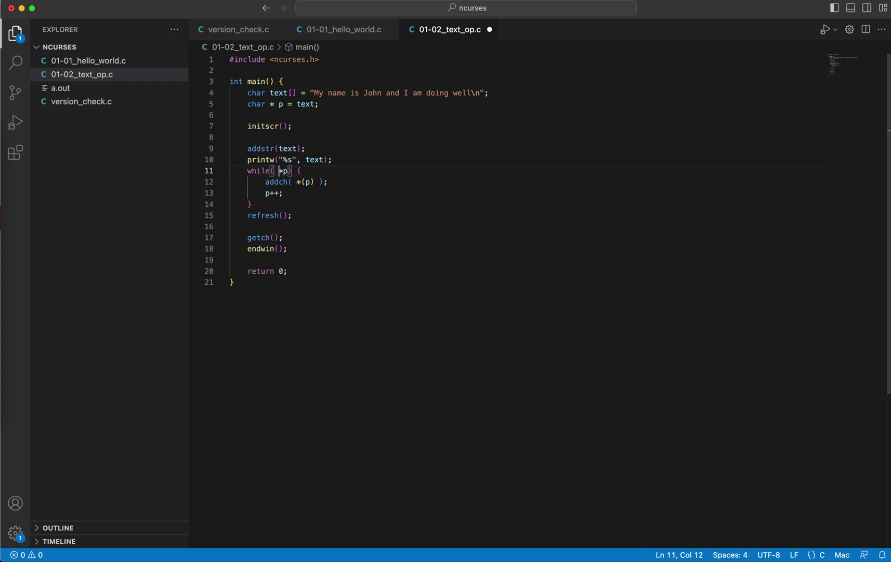
type("(")
key("Right")
key("Right")
type(")")
key("Left")
key("Right")
type("!= ")
type("\\")
key("BackSpace")
type("'\\")
type("0")
Finish the condition as *(p) != '\0' and save 01-02_text_op.c.
key("Right")
key("Right")
key("Right")
key("Left")
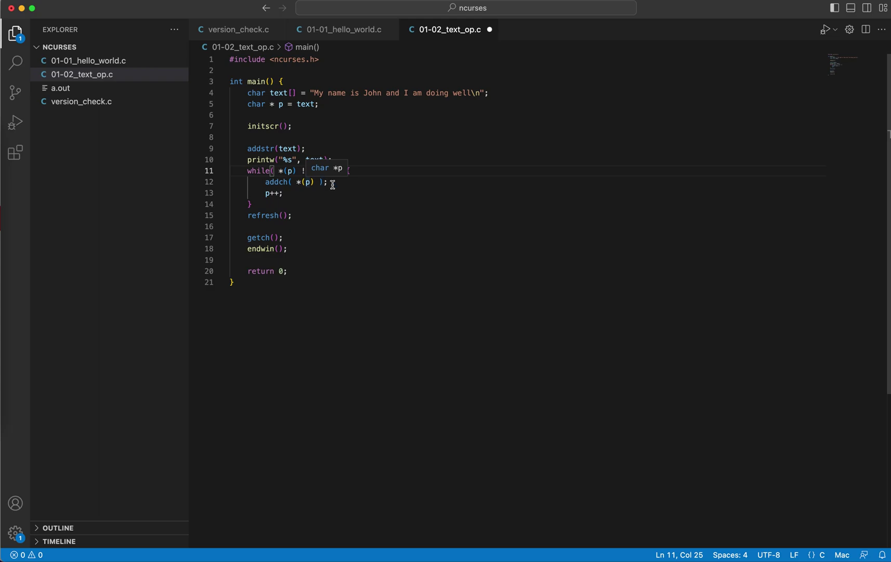
key("super+s")
left_click(4, 268)
Exit the old run, recompile 01-02_text_op.c with -lncurses, run ./a.out, then return to VS Code.
key("Return")
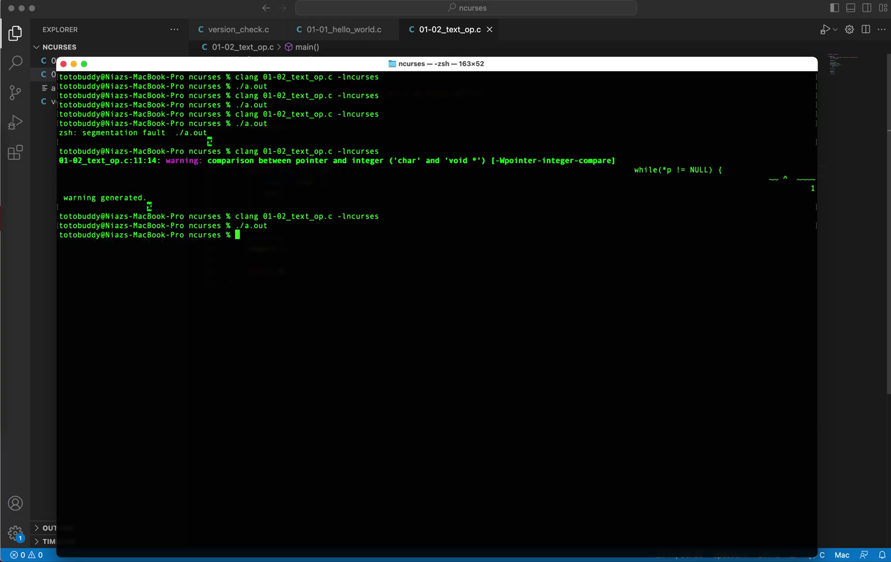
key("Up")
key("Up")
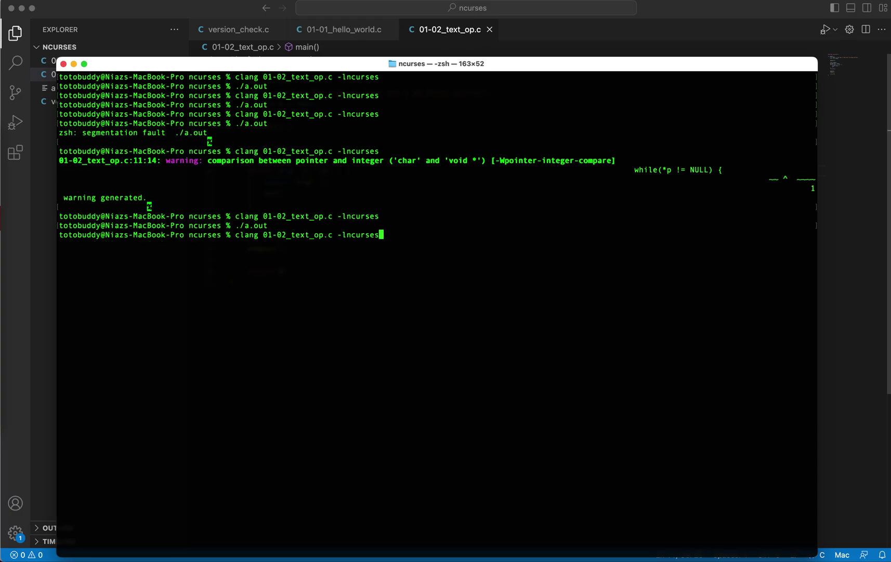
key("Return")
type("./a.out")
key("Return")
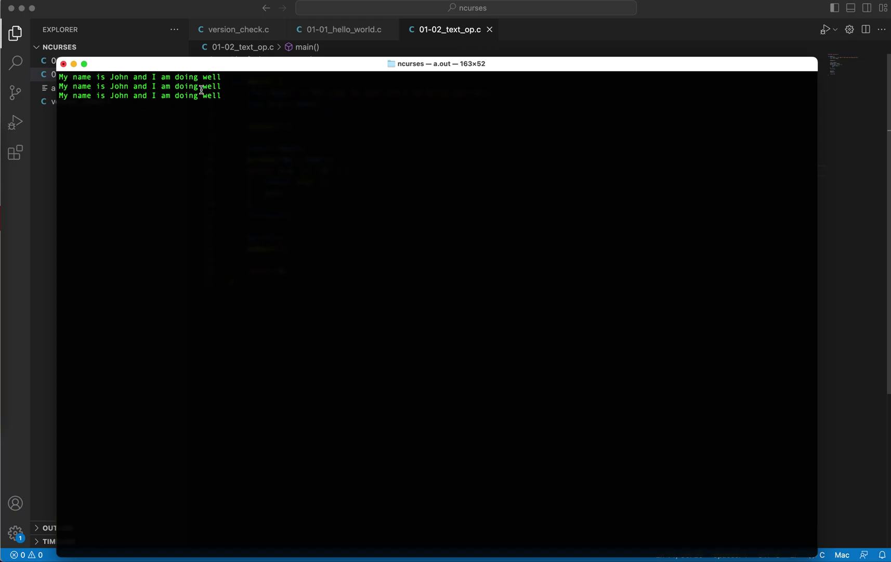
key("Return")
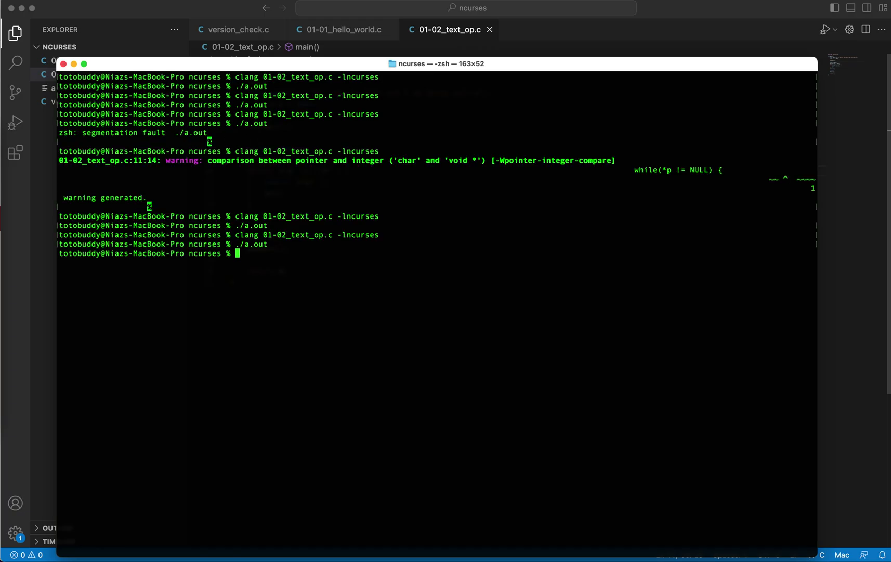
left_click(175, 10)
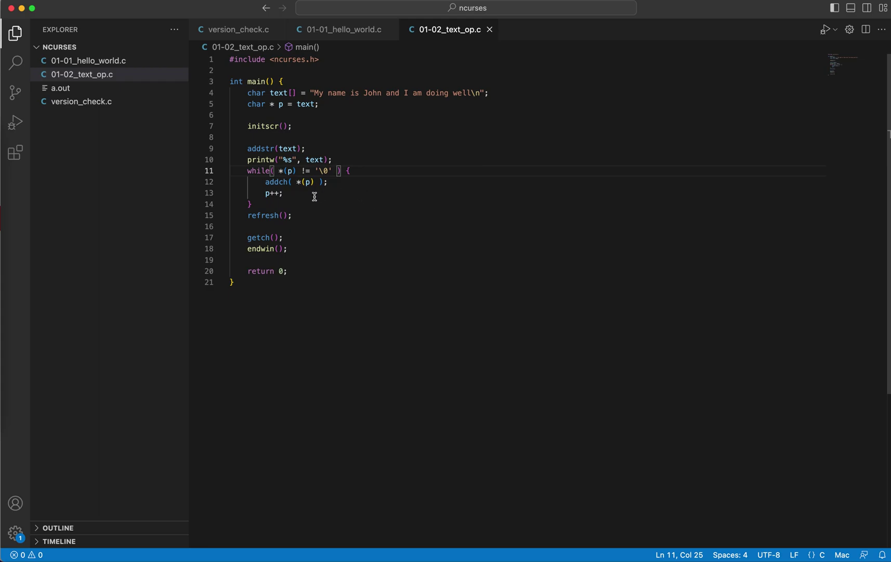
Delete the printw and addstr lines and the refresh call after the while loop.
mouse_move(277, 181)
left_click(264, 180)
left_click_drag(248, 170, 261, 204)
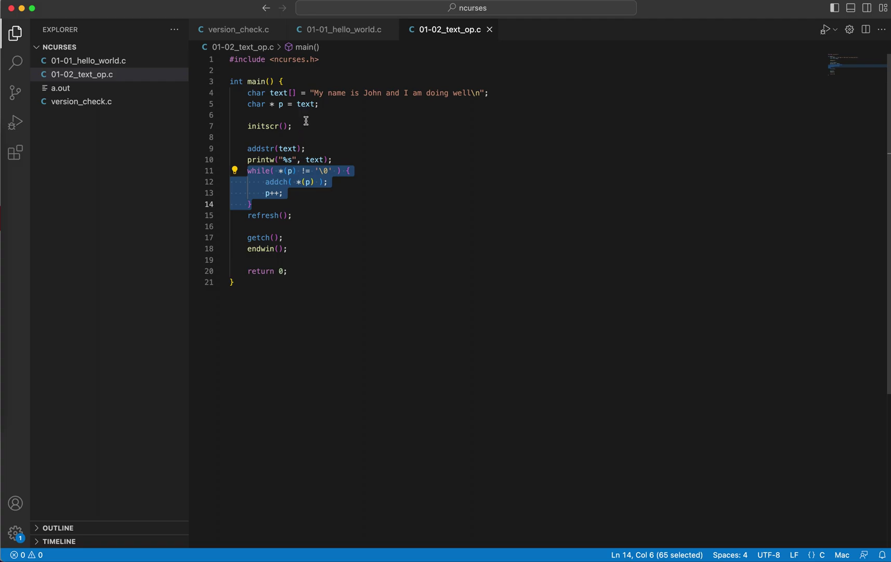
left_click(334, 160)
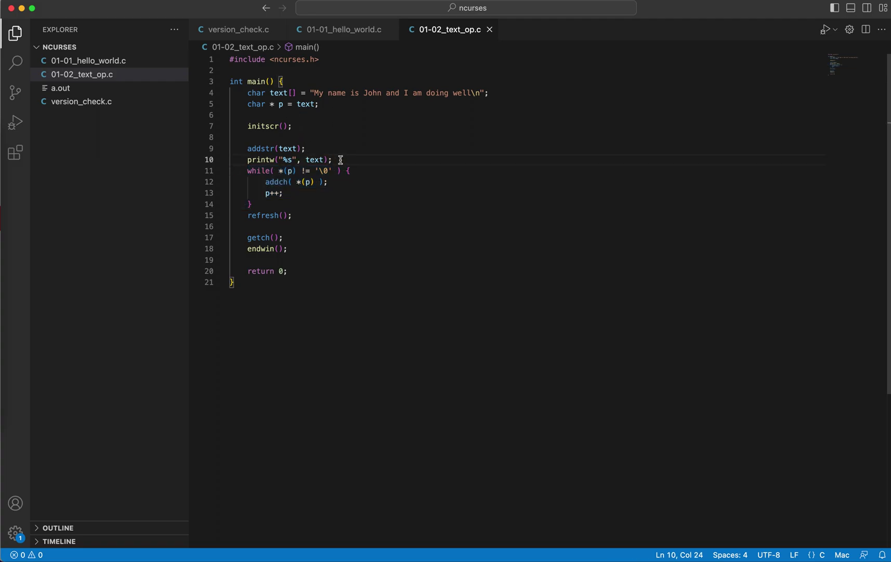
left_click(248, 160, "shift")
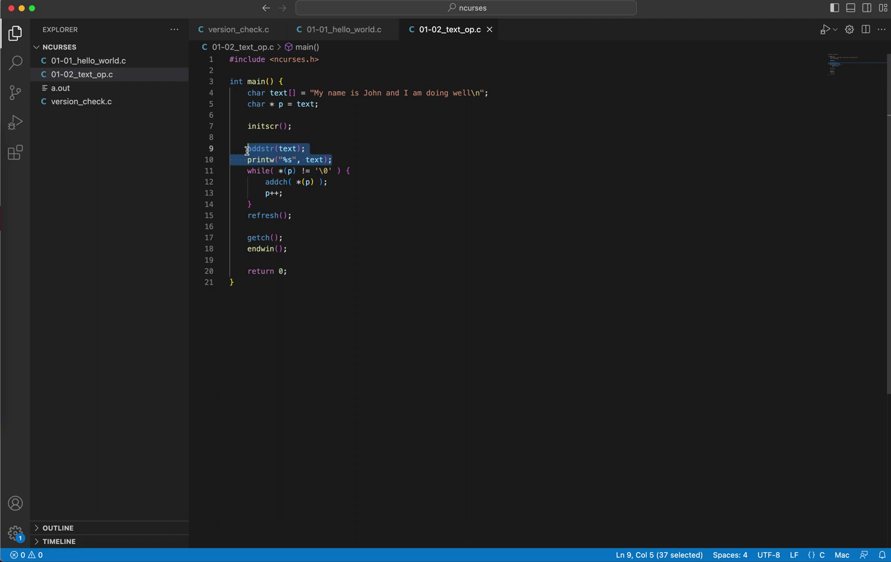
key("BackSpace")
key("BackSpace")
key("BackSpace")
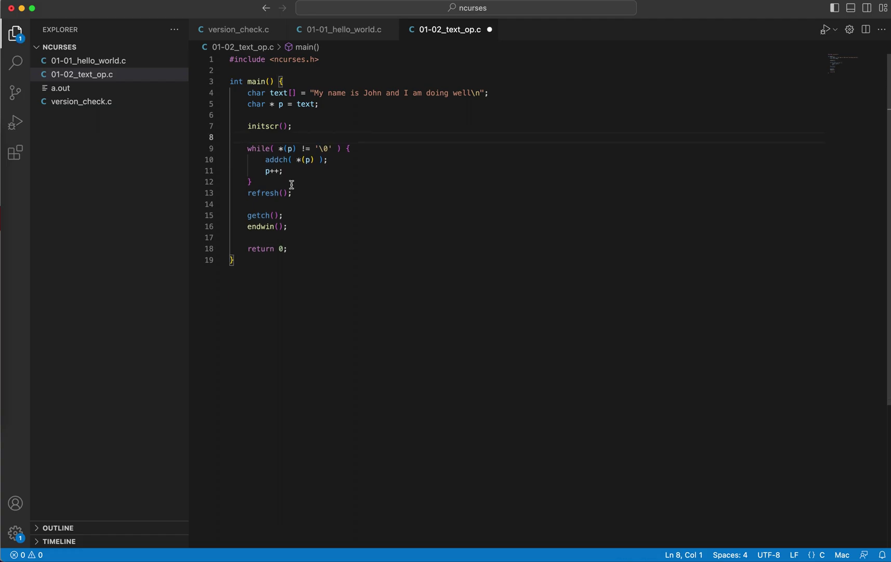
left_click_drag(292, 193, 248, 193)
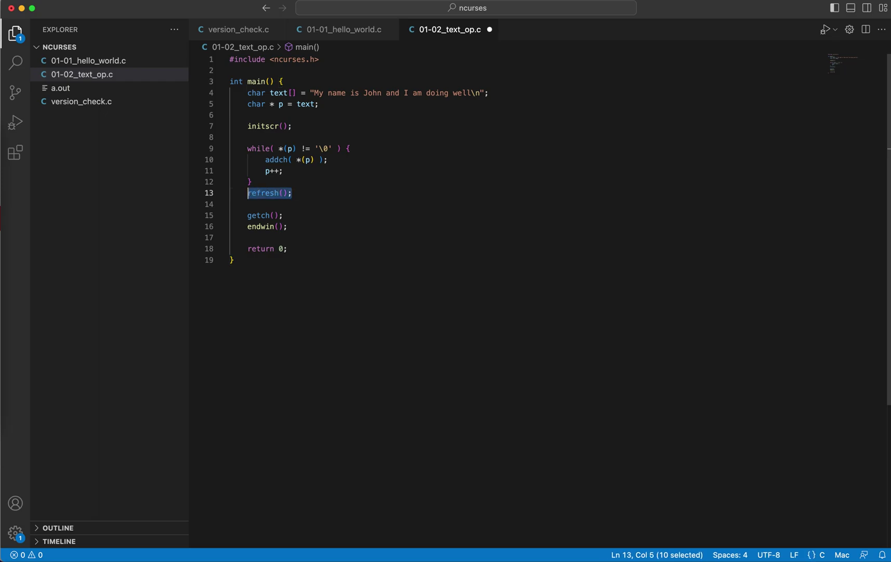
key("BackSpace")
key("BackSpace")
key("BackSpace")
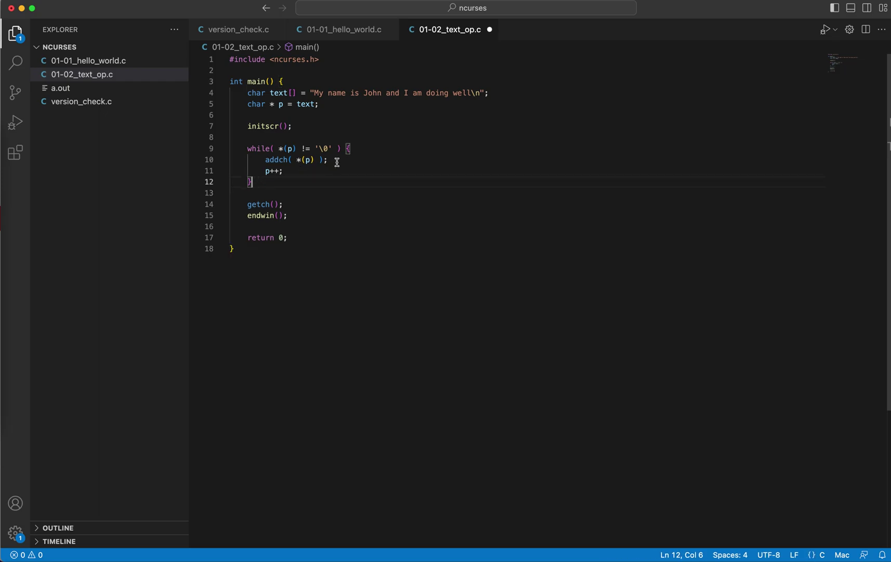
Insert refresh() after addch(*(p)) and open a blank line after p++;.
left_click(339, 159)
key("Return")
double_click(273, 159)
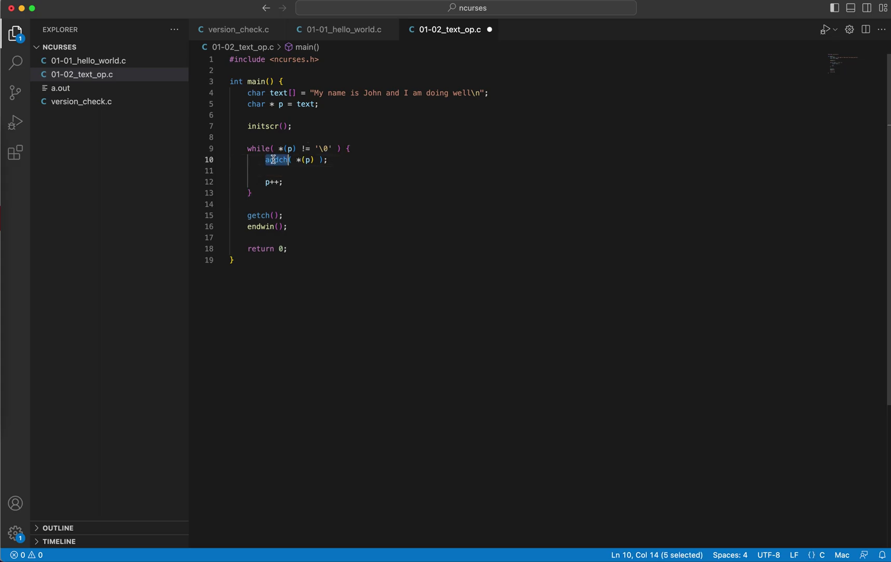
left_click(269, 171)
type("re")
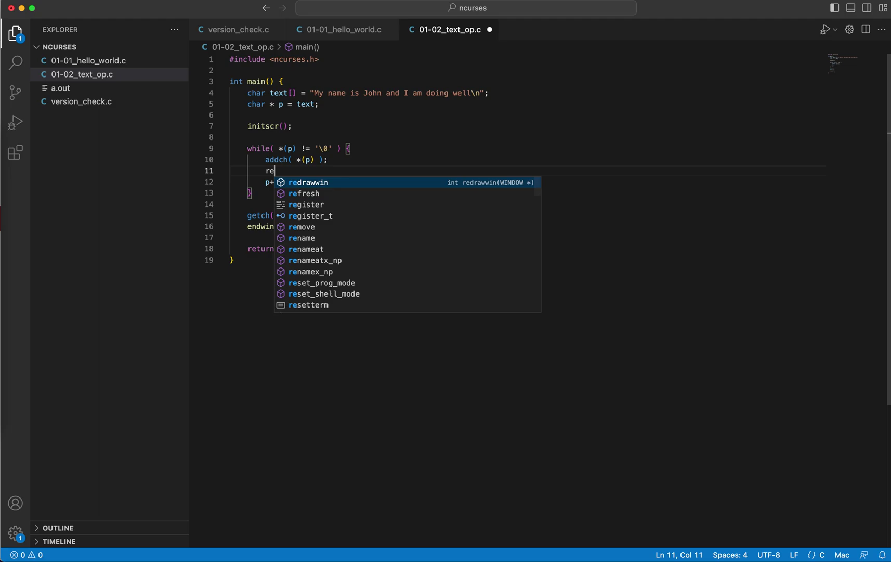
type("fre")
key("Return")
type("();")
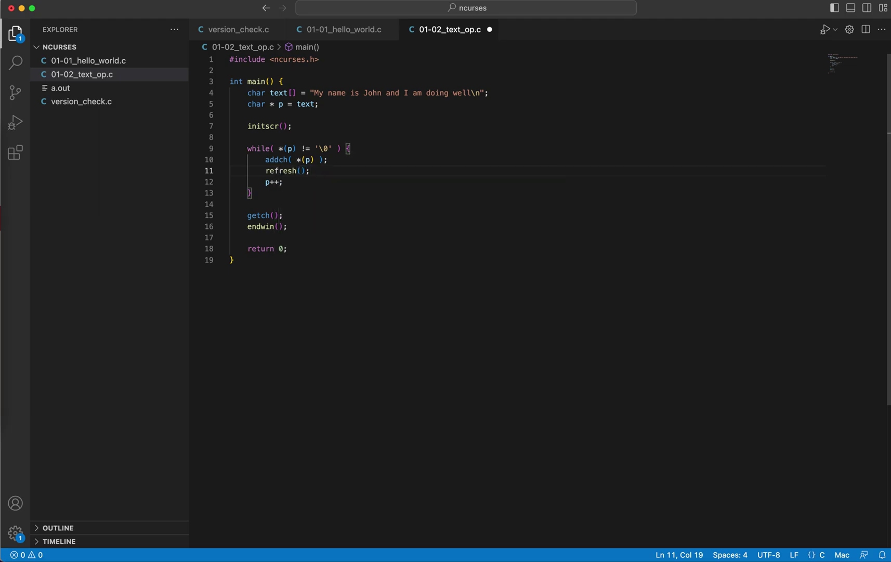
left_click(262, 160)
left_click_drag(263, 160, 328, 160)
double_click(282, 171)
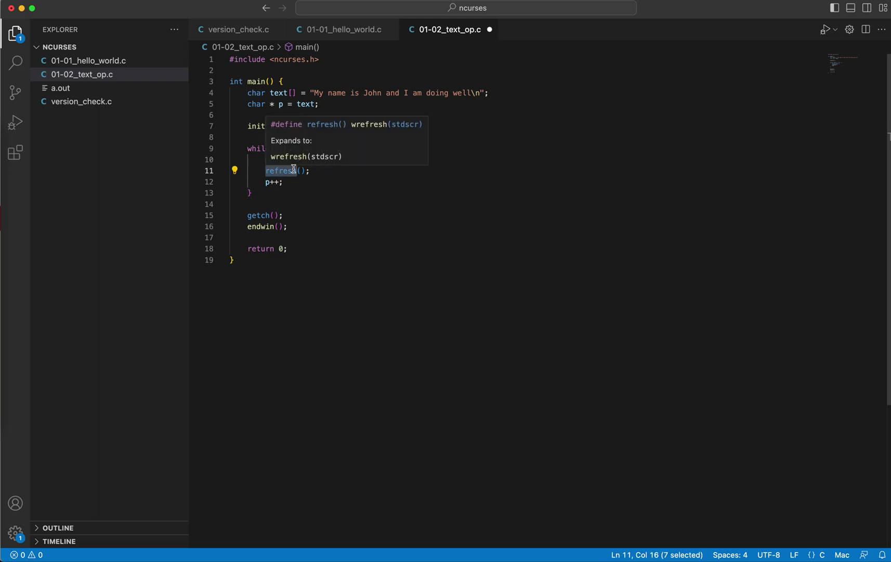
left_click(291, 182)
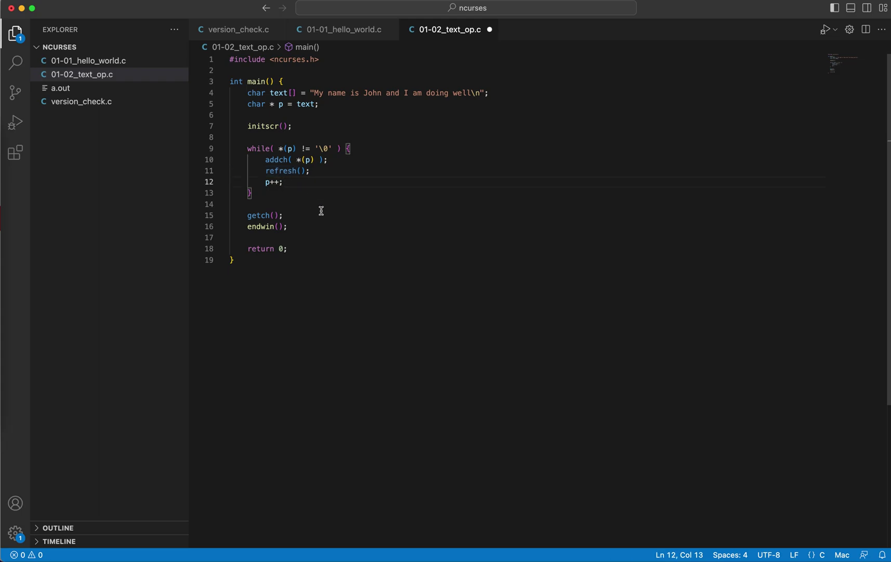
key("Return")
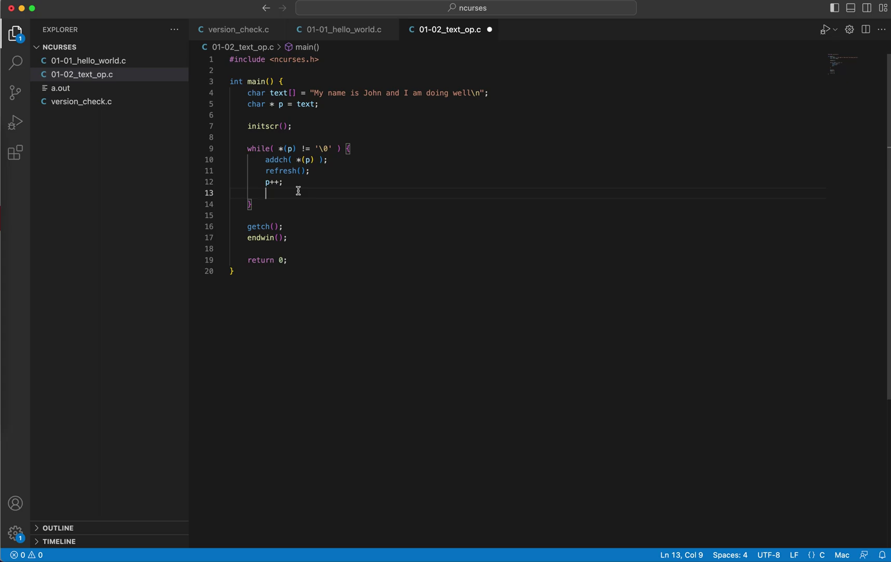
type("napm")
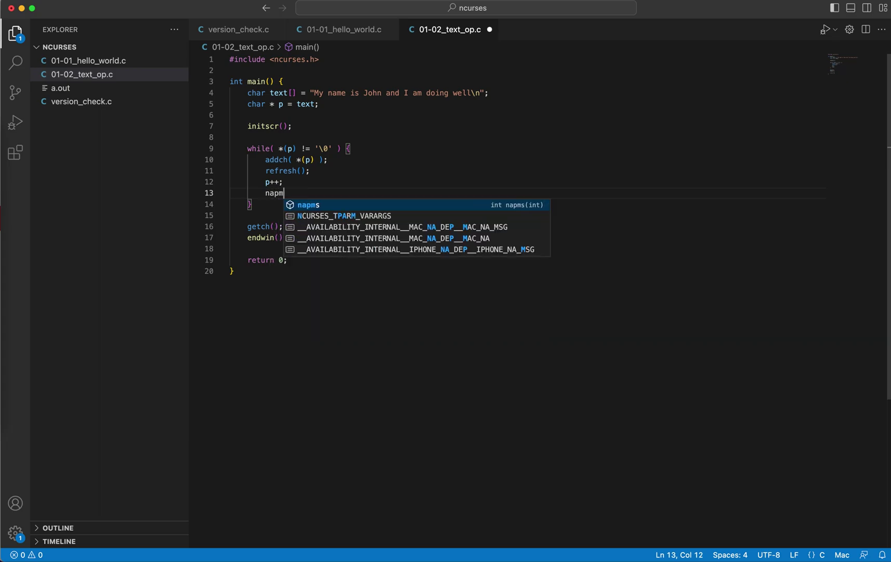
type("s();")
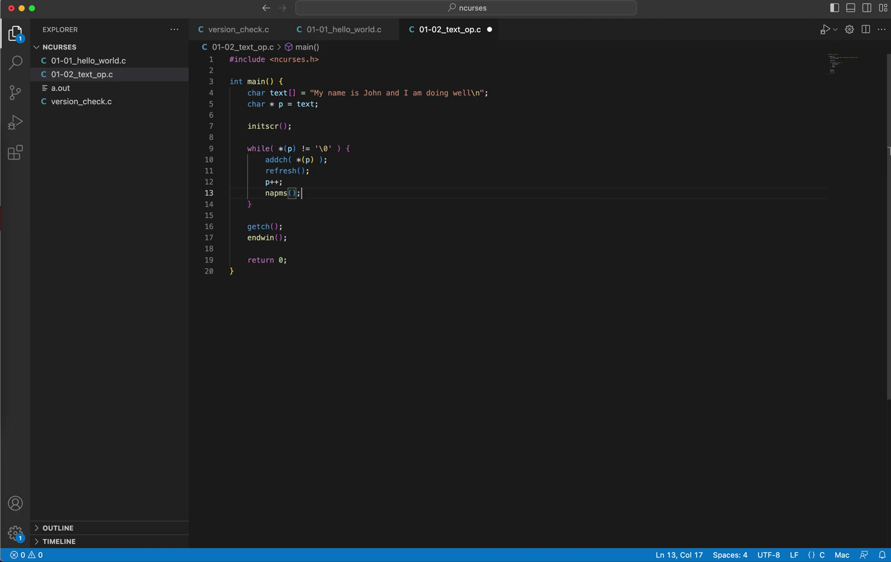
Add napms(200) after p++;, trimming the initial 1000 argument down to 200.
key("Left")
key("Left")
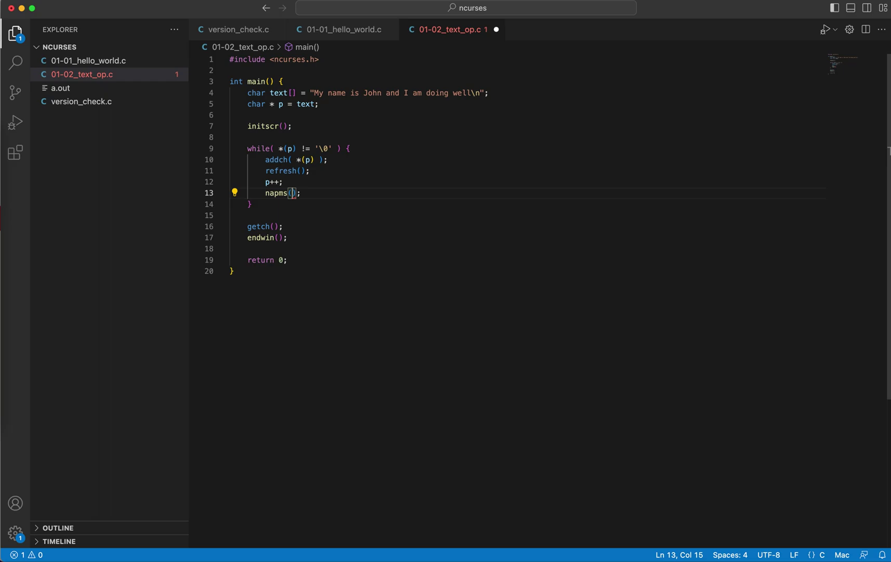
type("1000")
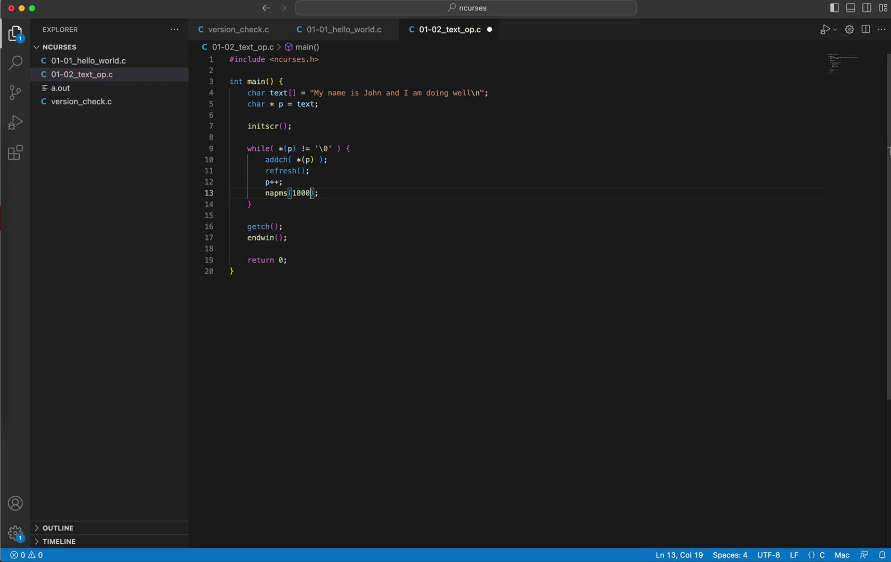
key("Left")
key("Left")
key("Right")
key("Right")
key("BackSpace")
key("BackSpace")
type("2")
key("Right")
Highlight the addch, refresh and napms(200) statements in turn to review the loop.
left_click(264, 159)
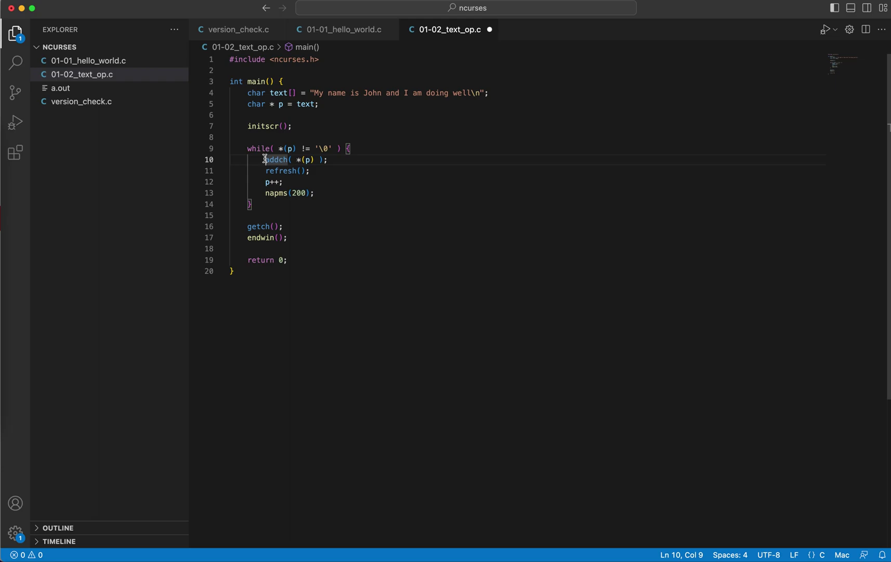
left_click_drag(265, 160, 329, 159)
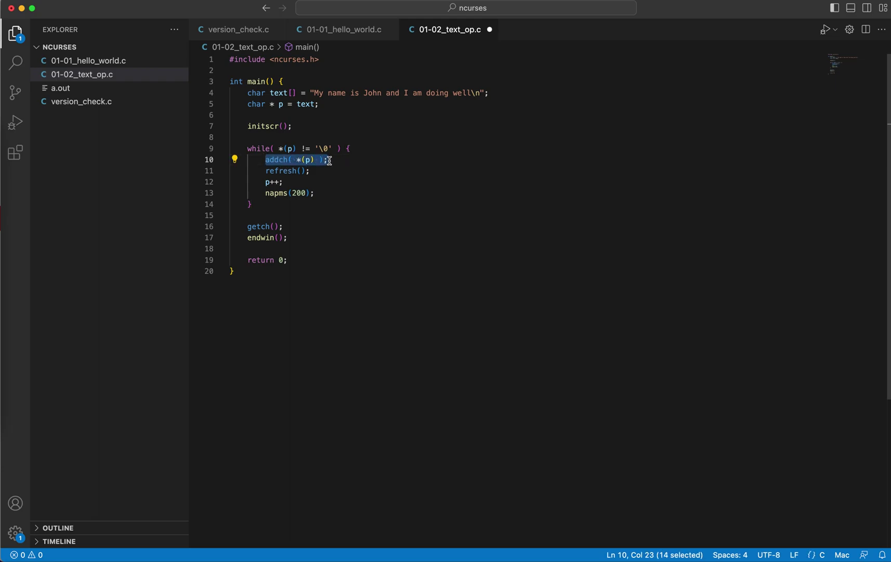
mouse_move(265, 170)
left_mouse_down()
mouse_move(314, 169)
mouse_move(285, 182)
left_mouse_up()
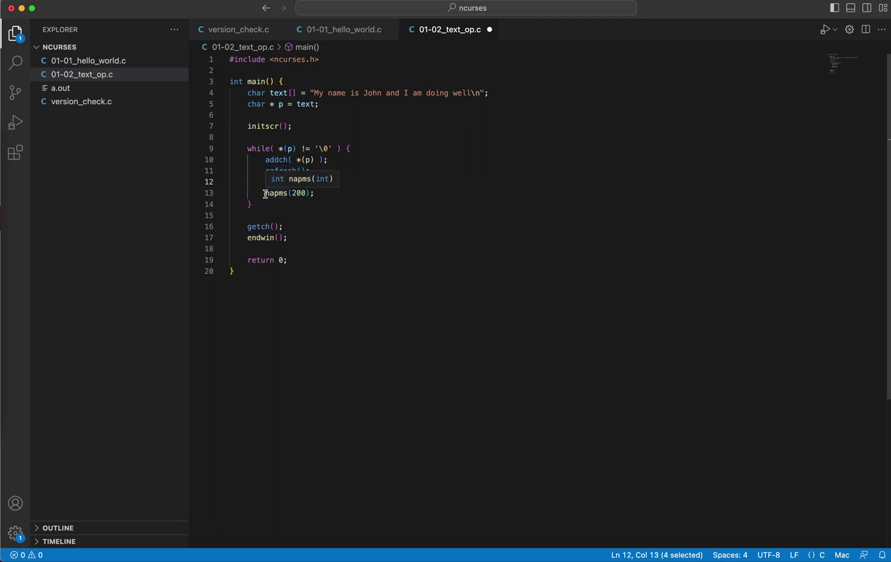
left_click_drag(265, 193, 315, 193)
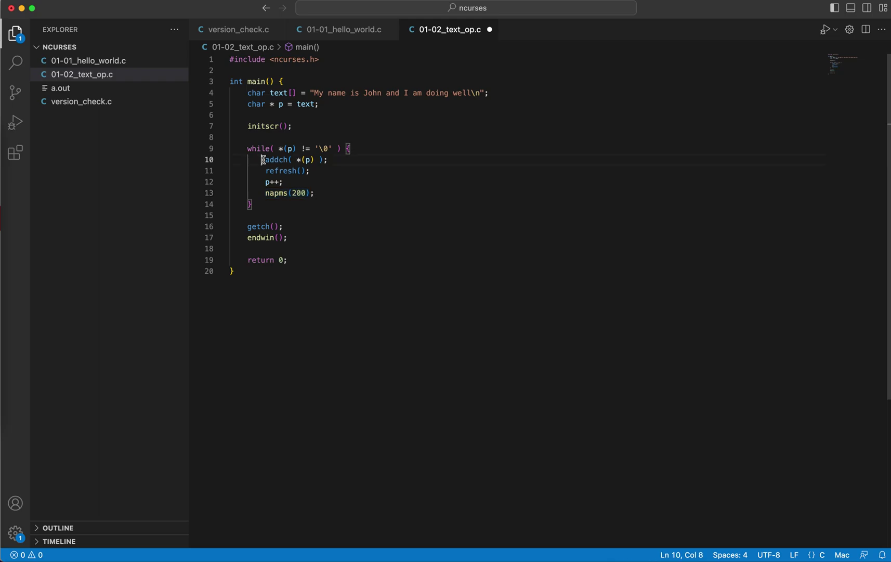
left_click_drag(263, 159, 331, 155)
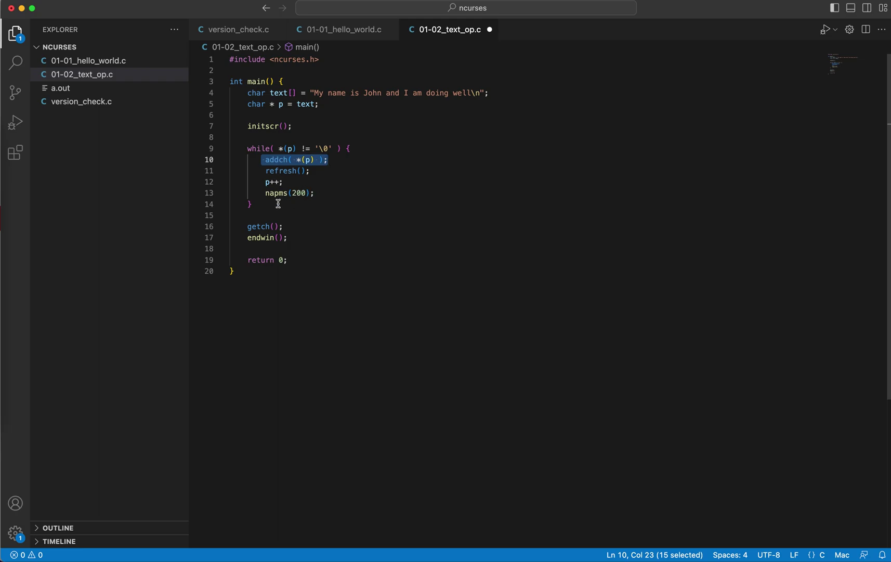
Highlight napms(200) and refresh() again, then save 01-02_text_op.c.
left_click(297, 194)
left_click(319, 194)
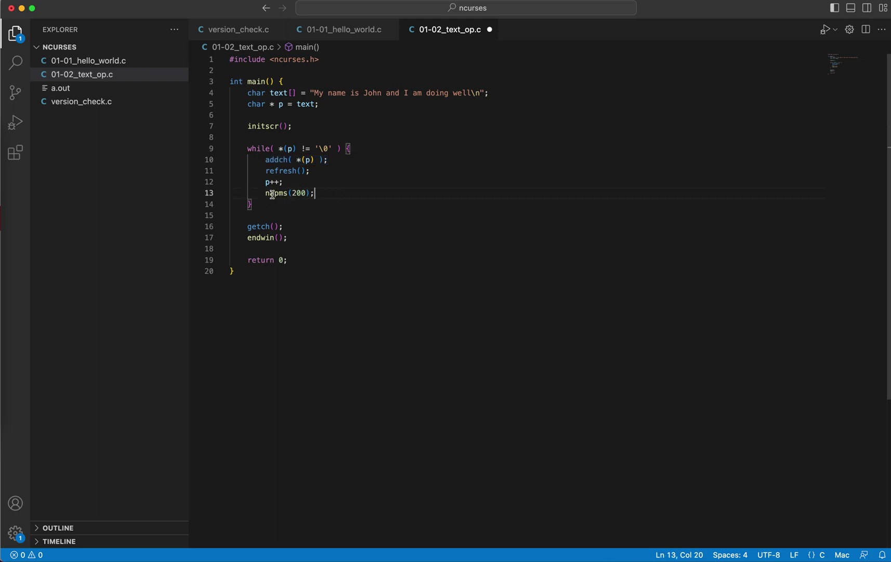
left_click_drag(263, 194, 316, 196)
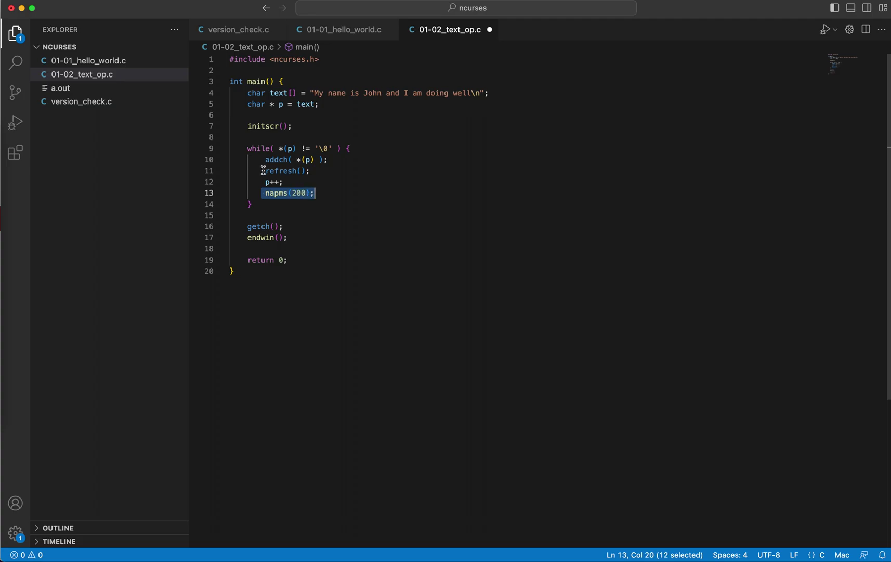
left_click_drag(264, 171, 312, 171)
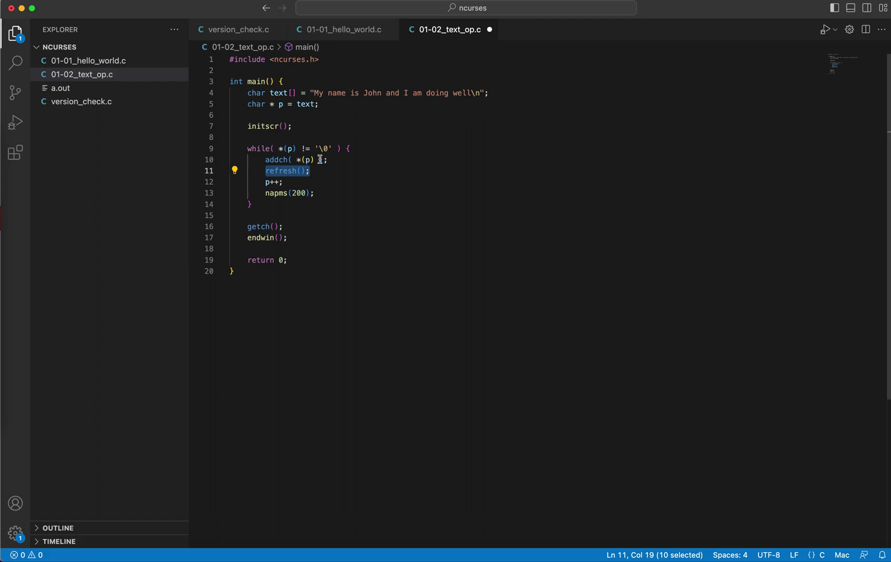
key("super+s")
left_click(317, 181)
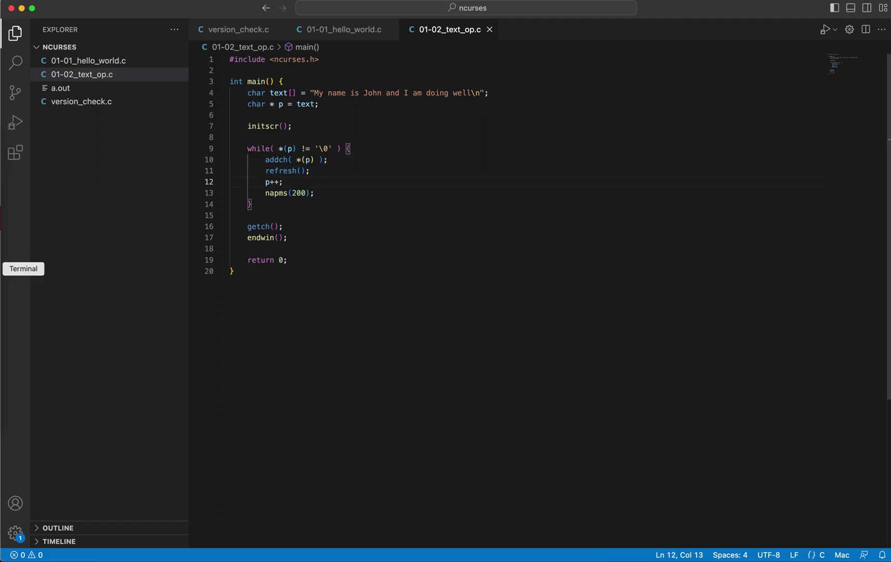
Clear Terminal, compile 01-02_text_op.c with -lncurses, run ./a.out, then exit it.
left_click(1, 268)
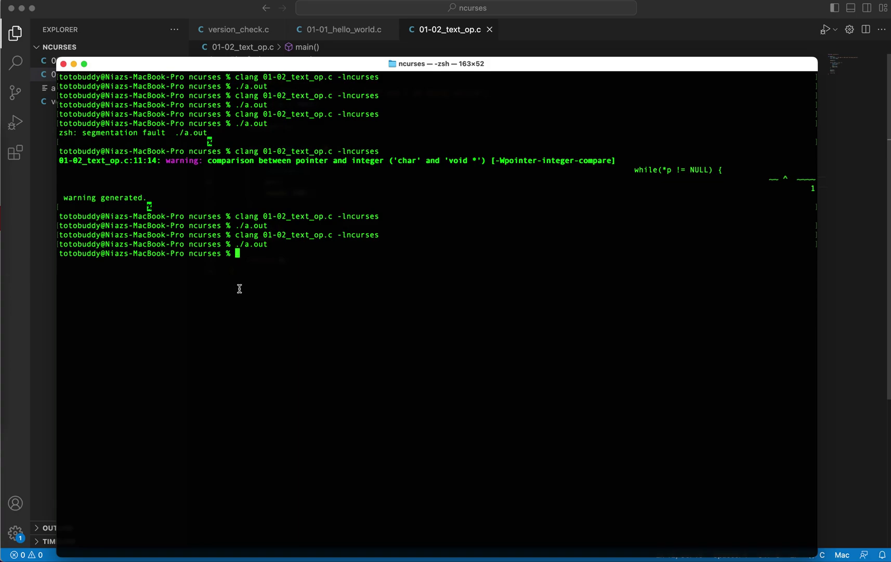
type("clear")
key("Return")
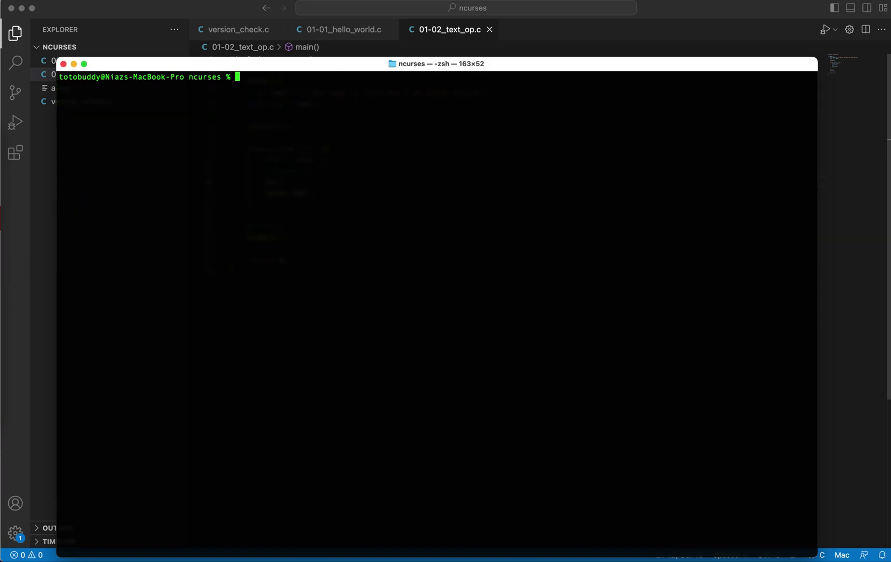
type("clang 01-02_text_op.c -lncurses")
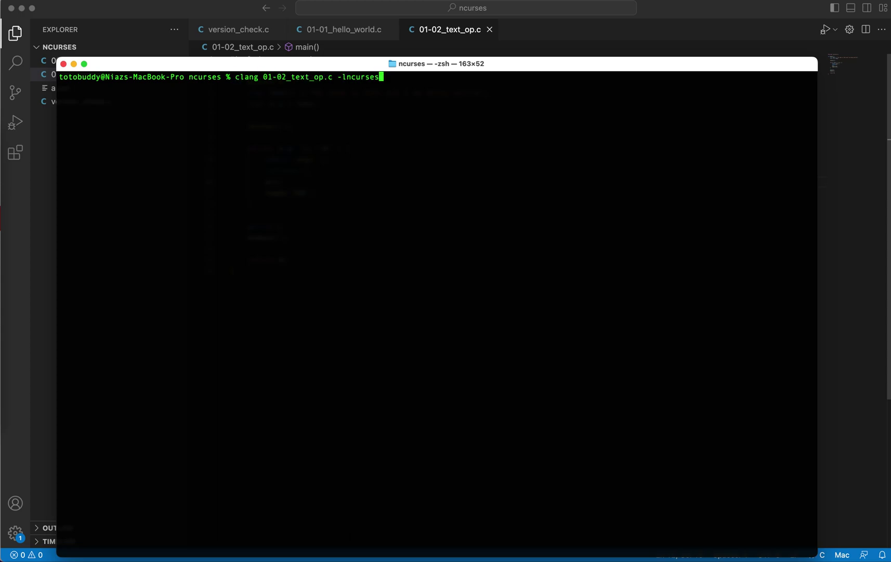
key("Return")
type("./")
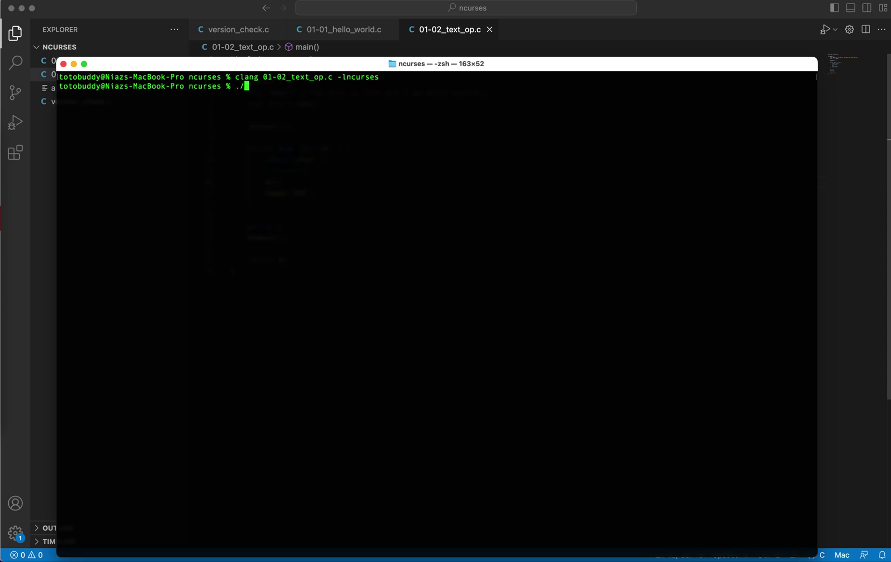
type("a.out")
key("Return")
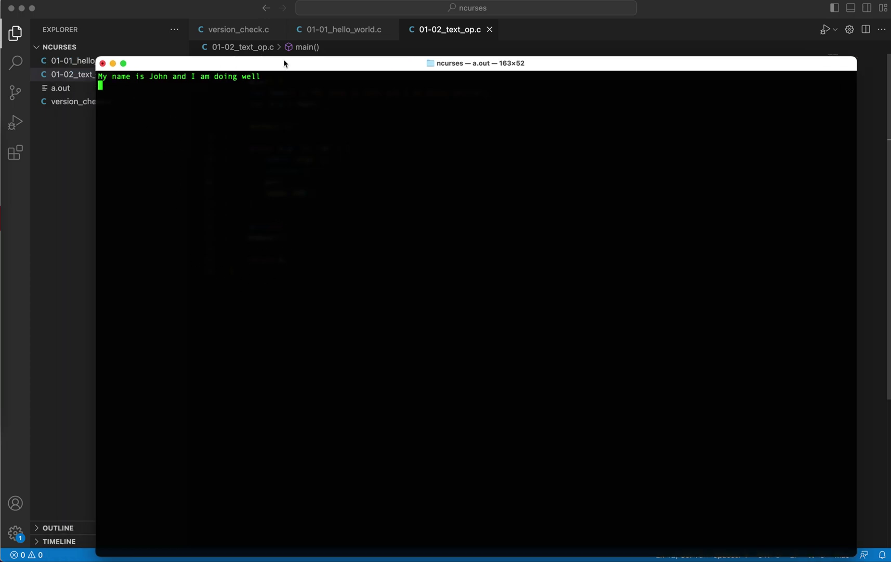
left_click_drag(216, 65, 506, 51)
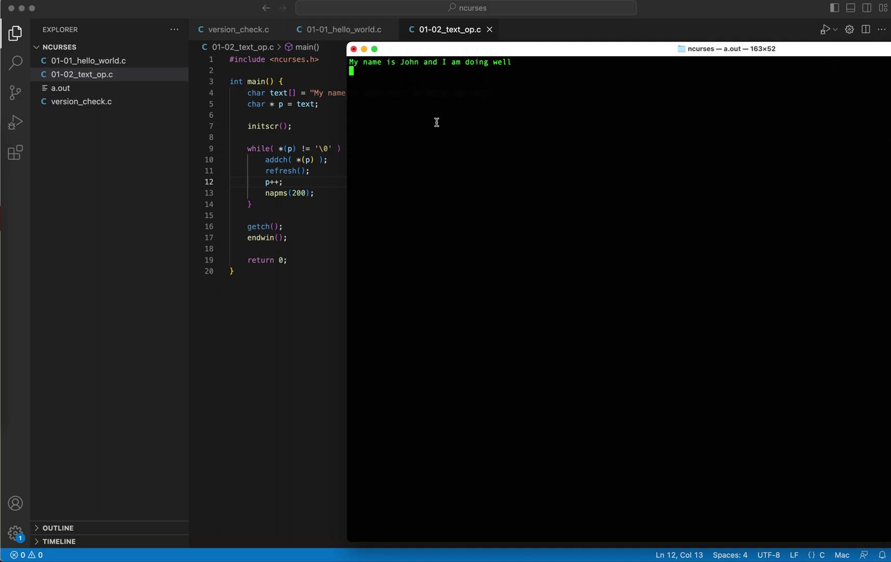
left_click_drag(479, 49, 316, 41)
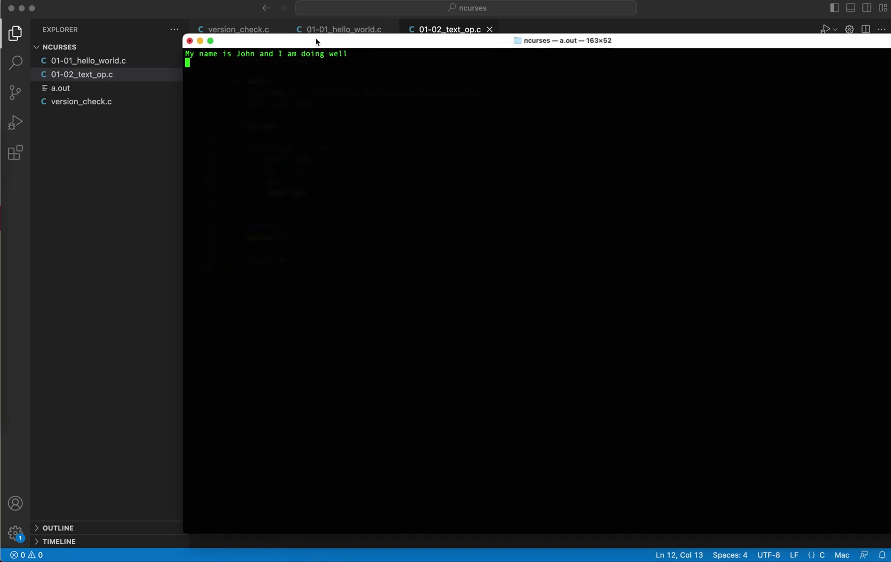
key("Return")
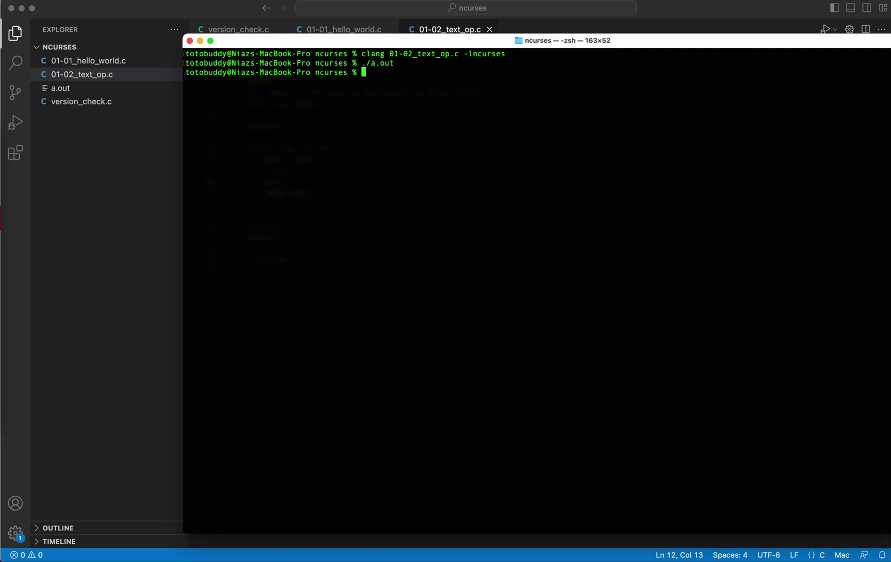